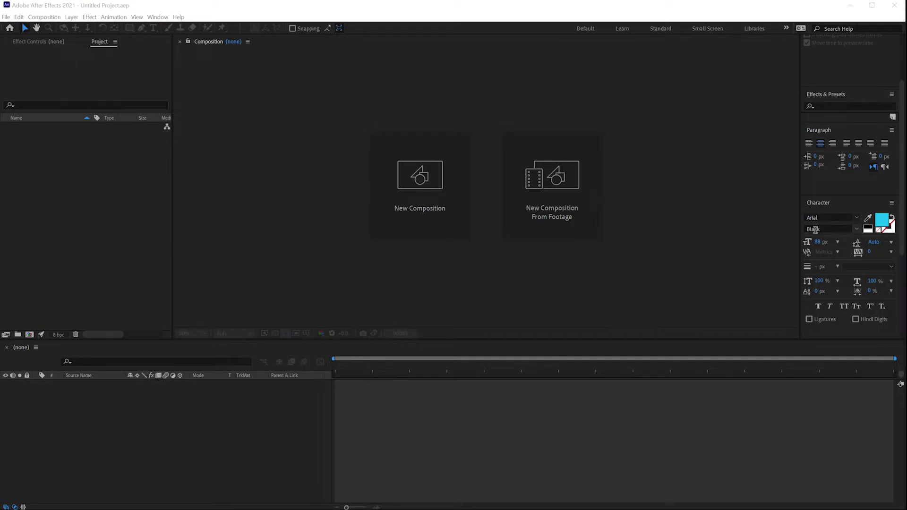
- Start a new composition from the New Composition card in the empty Composition panel
{"action": "left_click", "coordinate": [430, 182]}
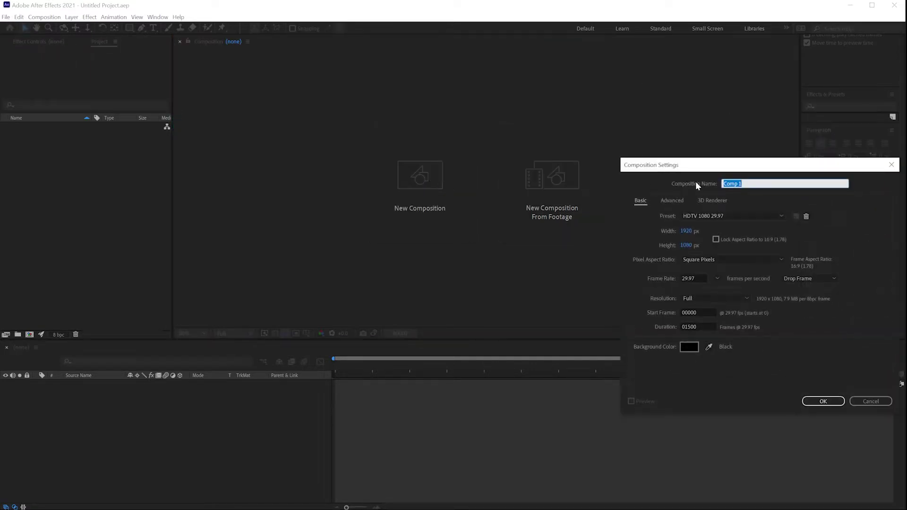
- Name the composition '3d layer' and switch its 3D renderer to Classic 3D
{"action": "left_click_drag", "start_coordinate": [690, 165], "coordinate": [243, 197]}
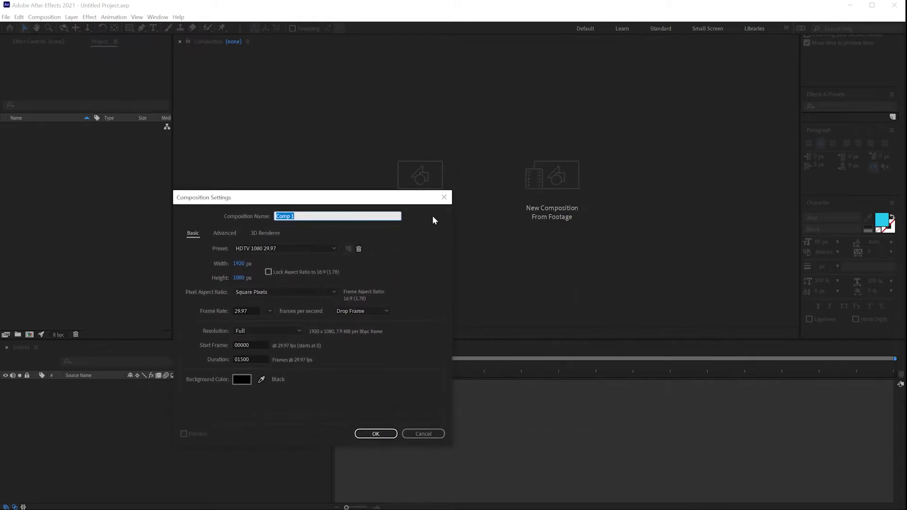
{"action": "type", "text": "3d laye"}
{"action": "left_click", "coordinate": [262, 233]}
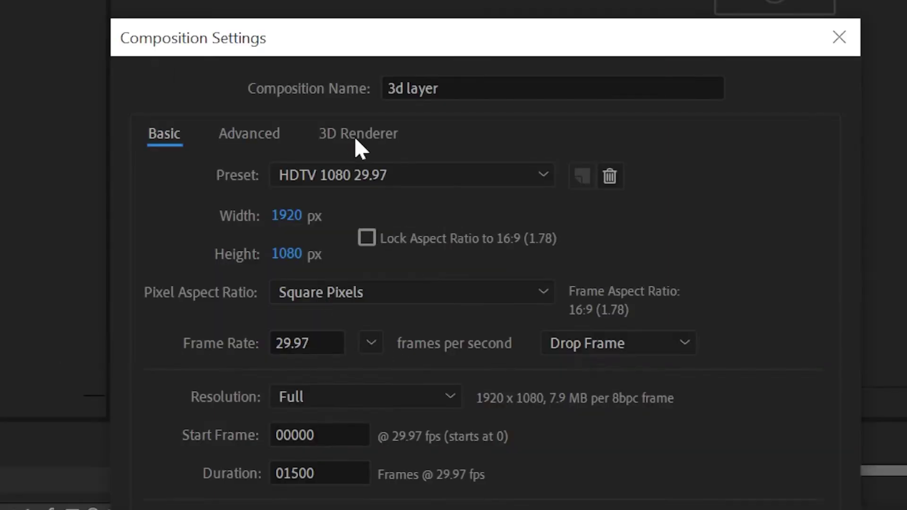
{"action": "left_click", "coordinate": [358, 147]}
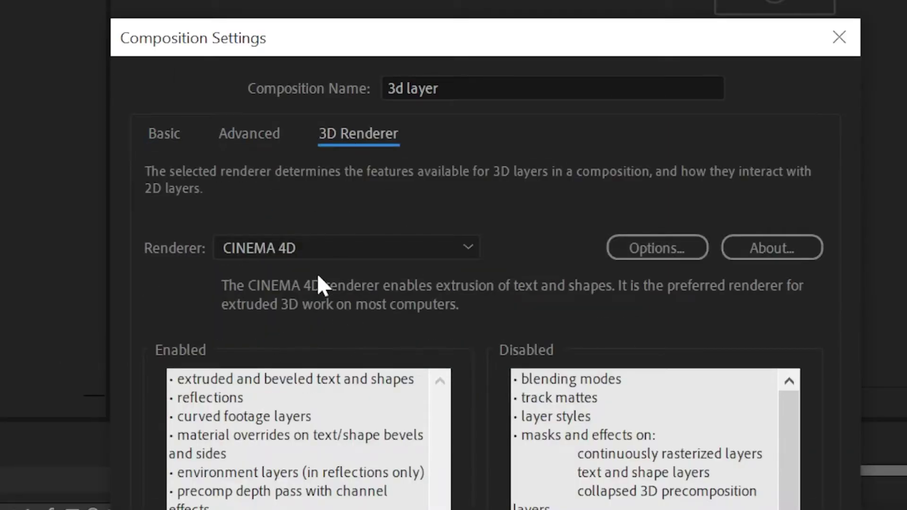
{"action": "left_click", "coordinate": [257, 247]}
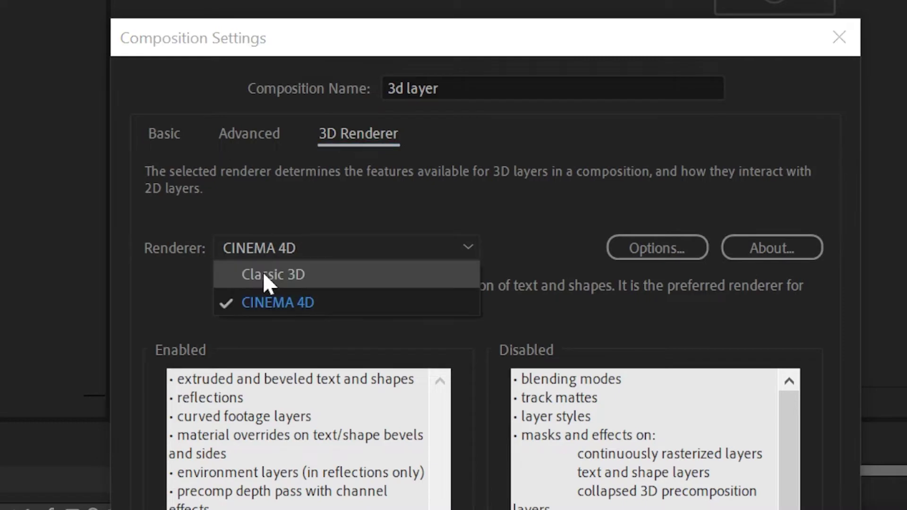
{"action": "left_click", "coordinate": [263, 273]}
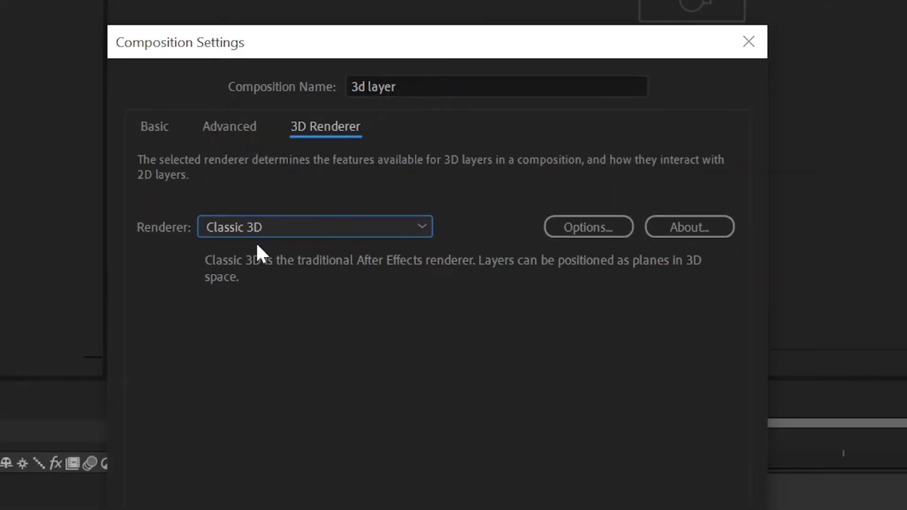
- Set the renderer back to CINEMA 4D and create the 1920×1080, 29.97 fps '3d layer' comp
{"action": "left_click", "coordinate": [258, 229]}
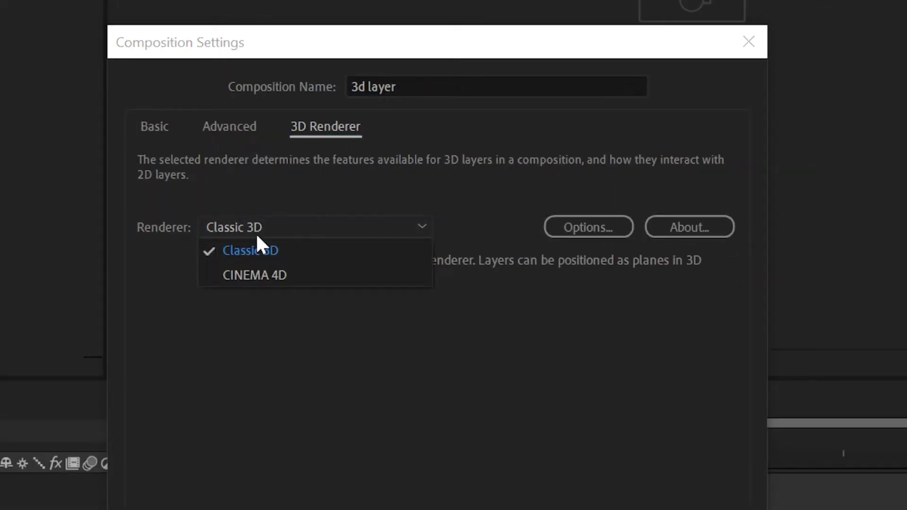
{"action": "left_click", "coordinate": [306, 281]}
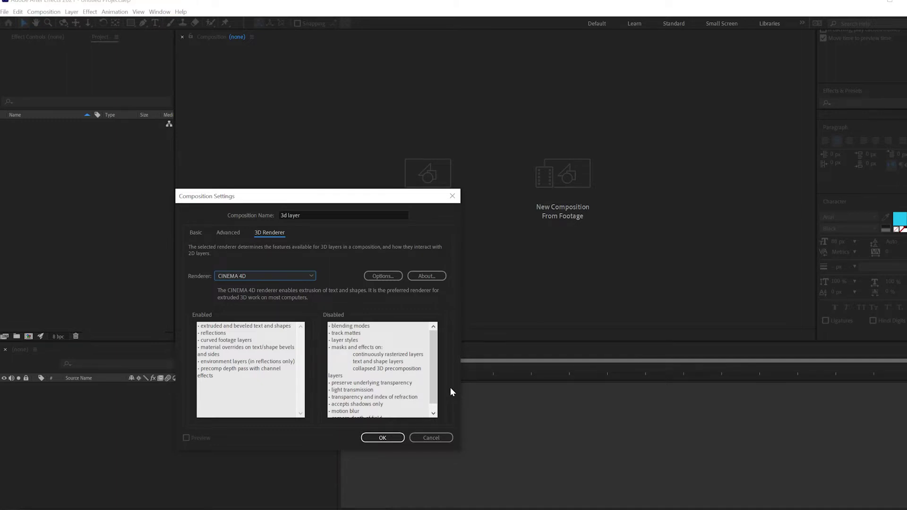
{"action": "left_click", "coordinate": [241, 278]}
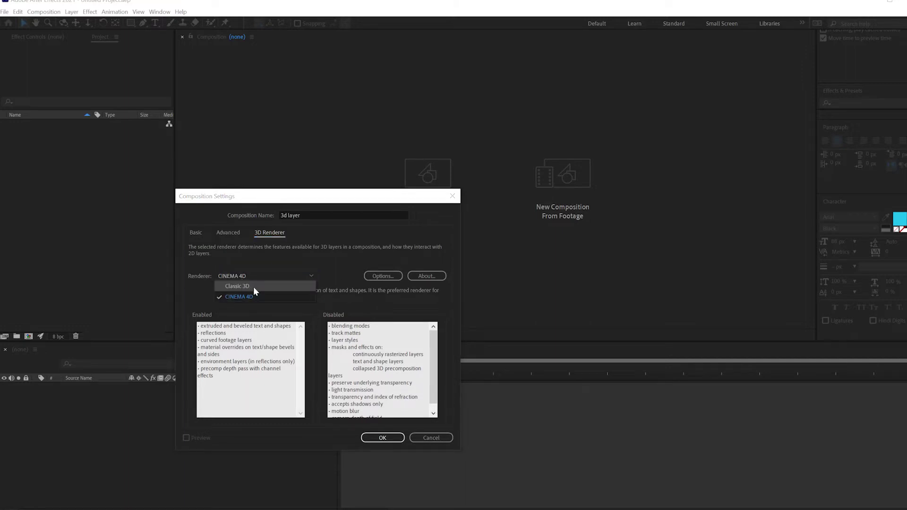
{"action": "left_click", "coordinate": [255, 295]}
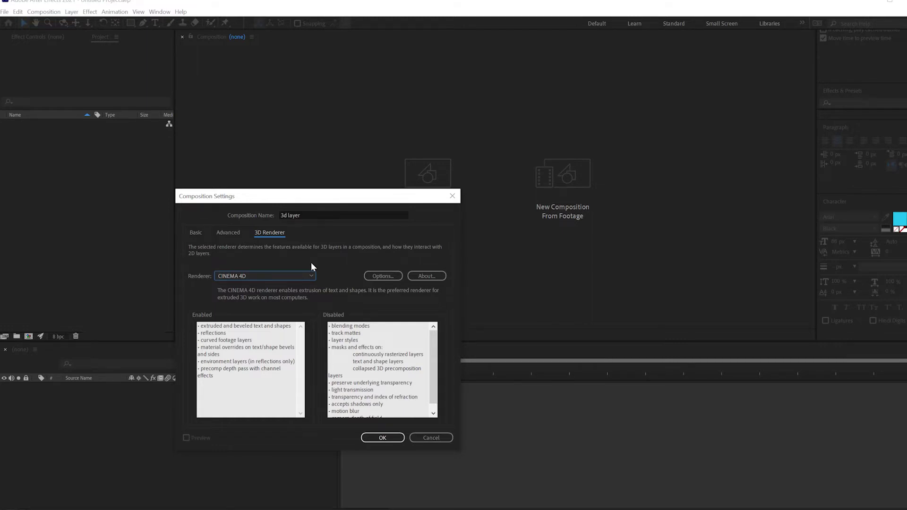
{"action": "left_click", "coordinate": [382, 437]}
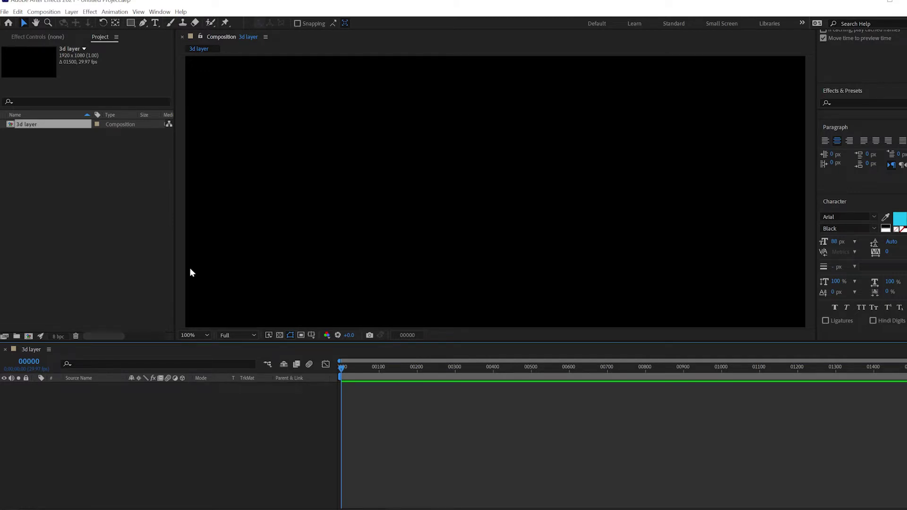
- Add a '3D TEXT' text layer in the viewer
{"action": "left_click", "coordinate": [155, 23]}
{"action": "left_click", "coordinate": [400, 171]}
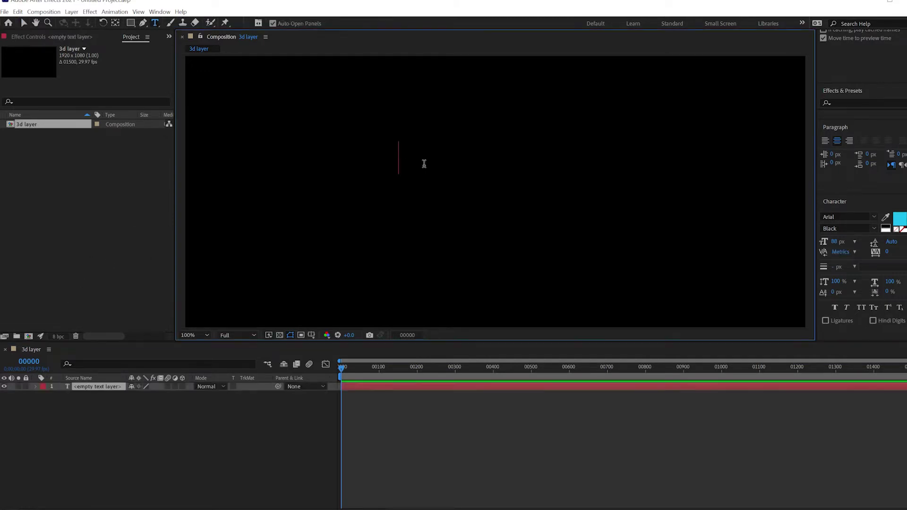
{"action": "type", "text": "3D "}
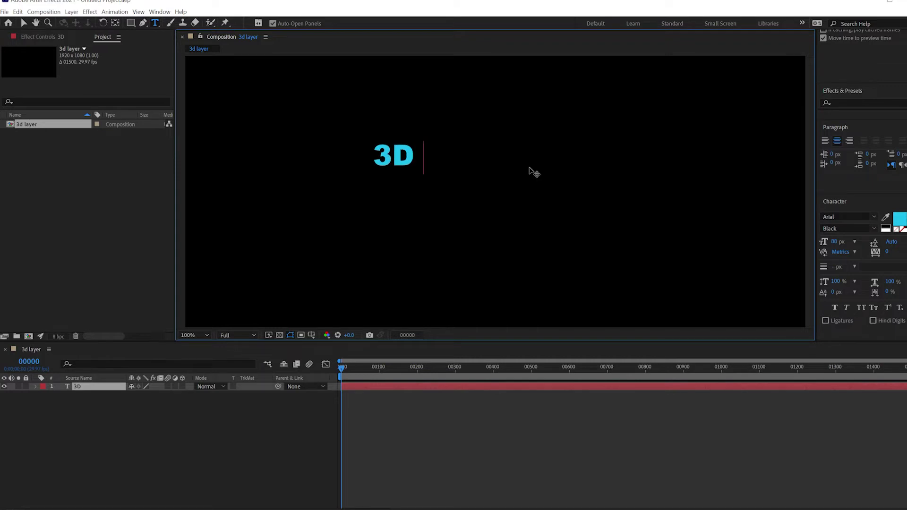
{"action": "type", "text": "TEXT"}
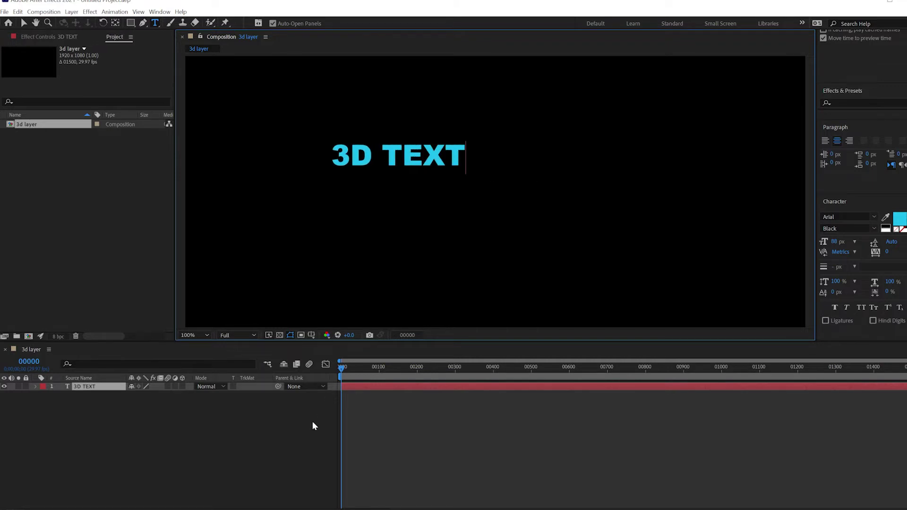
{"action": "left_click", "coordinate": [313, 421]}
- Move the 3D TEXT title to the frame centre and make it a 3D layer
{"action": "left_click", "coordinate": [24, 23]}
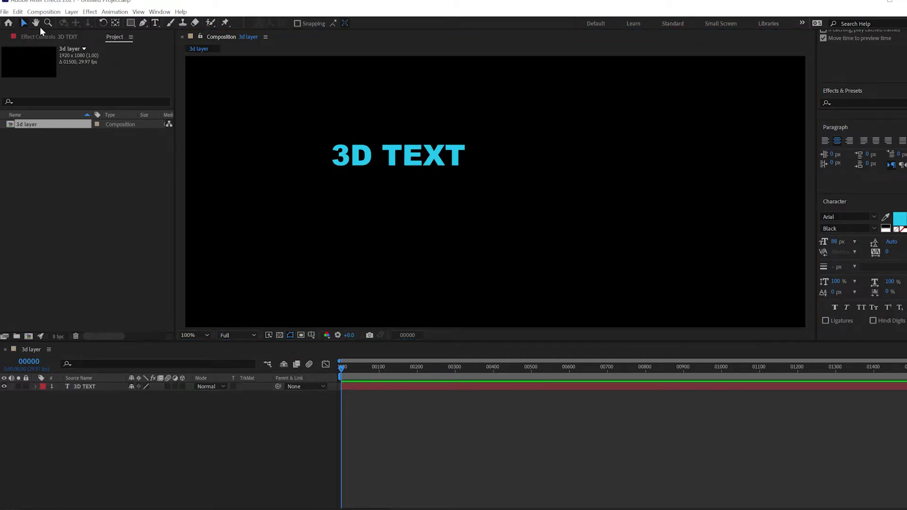
{"action": "left_click", "coordinate": [366, 160]}
{"action": "left_click_drag", "start_coordinate": [366, 161], "coordinate": [474, 204]}
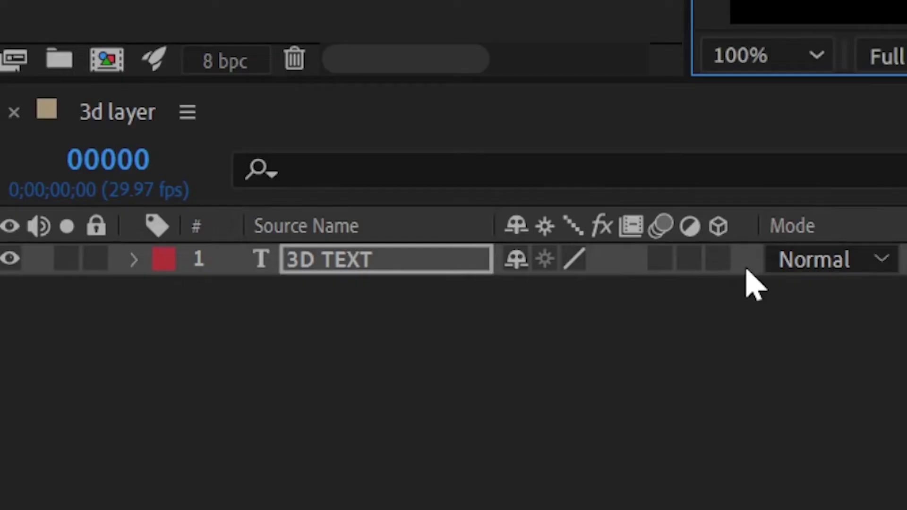
{"action": "left_click", "coordinate": [719, 259]}
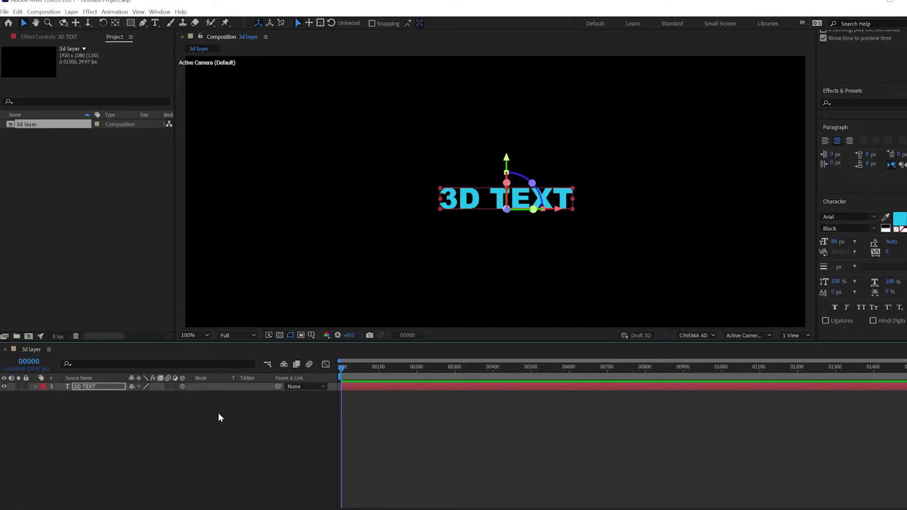
- Give the 3D TEXT layer an Extrusion Depth of 122.0 and a Bevel Depth of 6.0
{"action": "left_click", "coordinate": [35, 388]}
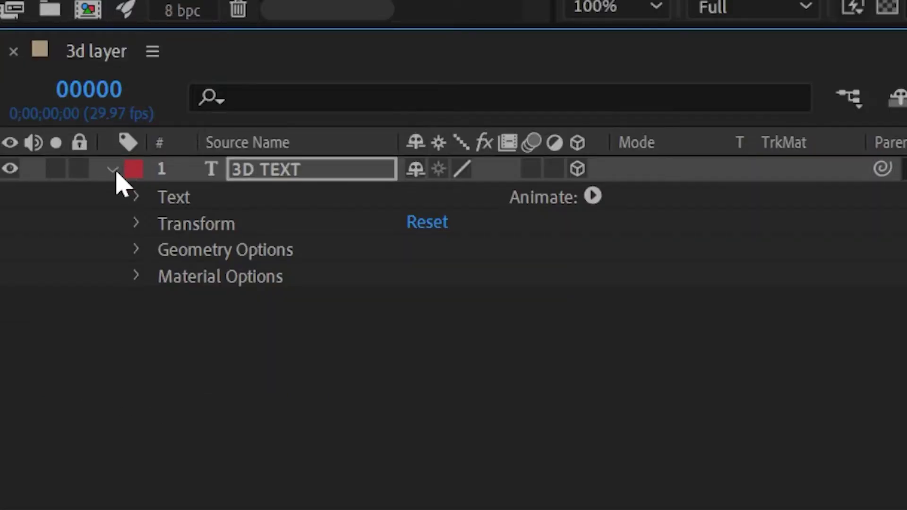
{"action": "left_click", "coordinate": [136, 249]}
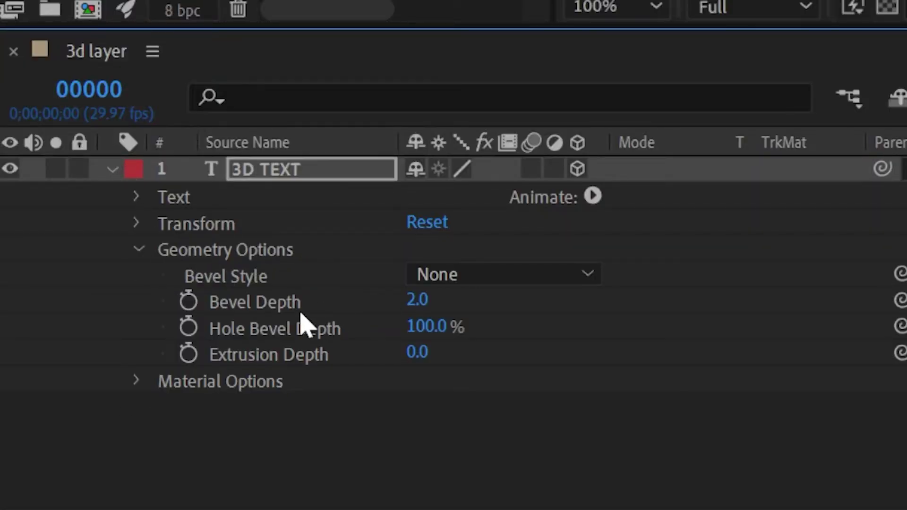
{"action": "left_click_drag", "start_coordinate": [417, 352], "coordinate": [651, 339]}
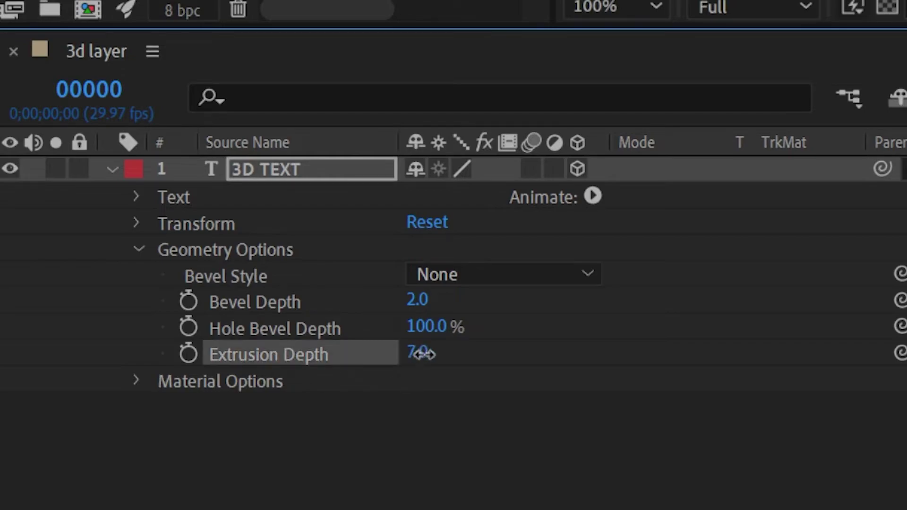
{"action": "left_click_drag", "start_coordinate": [213, 439], "coordinate": [188, 443]}
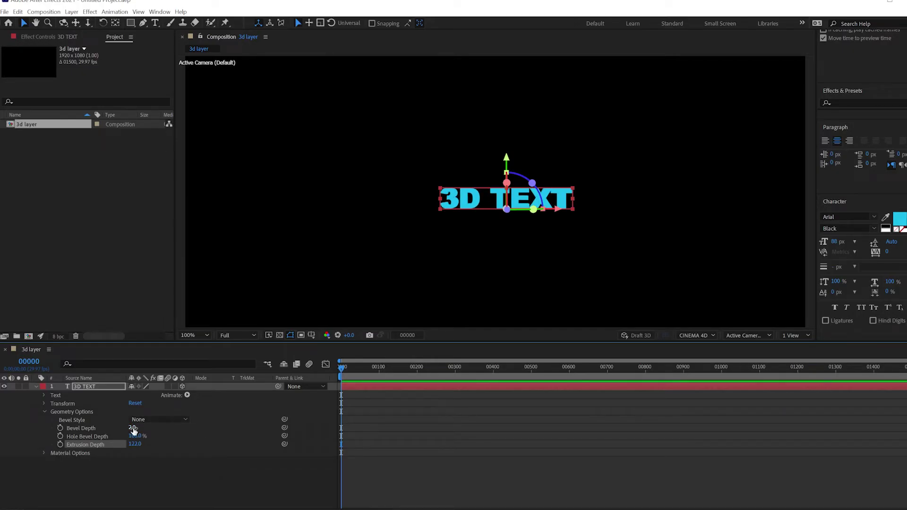
{"action": "left_click_drag", "start_coordinate": [133, 429], "coordinate": [150, 430]}
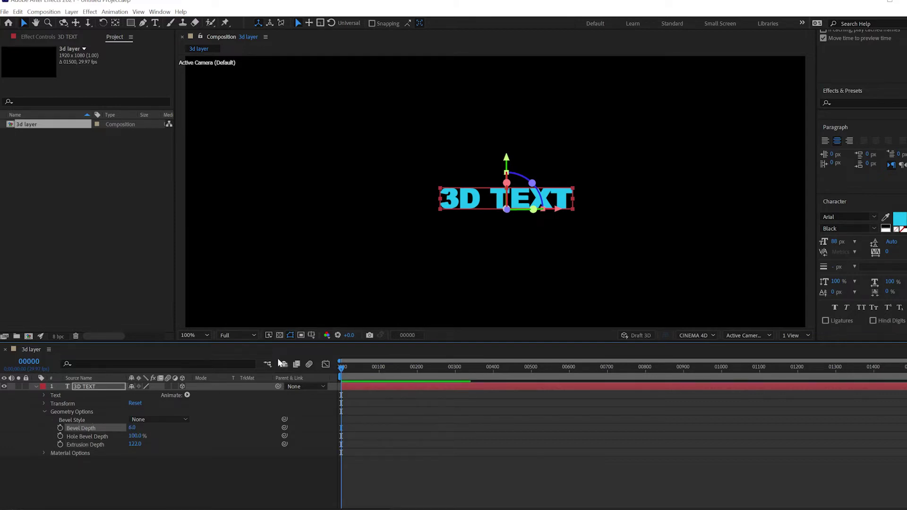
{"action": "left_click", "coordinate": [213, 480]}
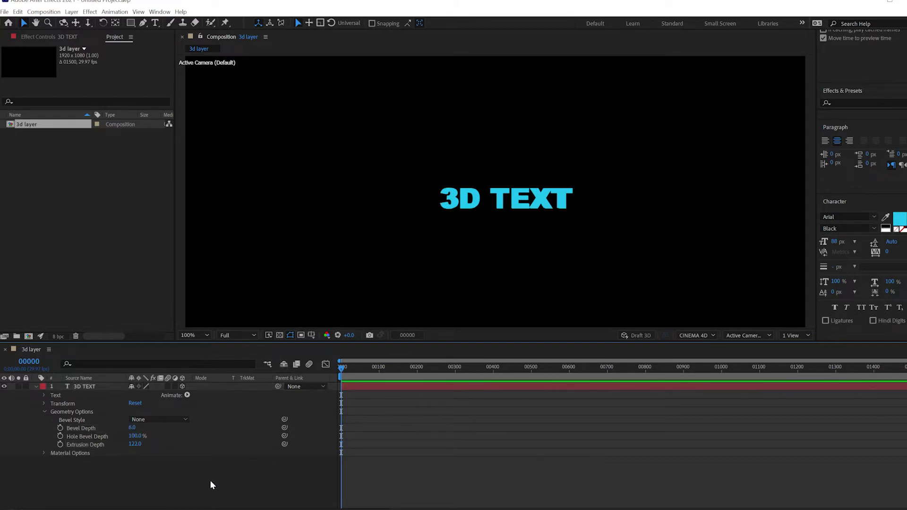
- Add Camera 1 through Layer > New > Camera with the default camera settings
{"action": "right_click", "coordinate": [180, 477]}
{"action": "mouse_move", "coordinate": [201, 483]}
{"action": "left_click", "coordinate": [176, 459]}
{"action": "right_click", "coordinate": [167, 468]}
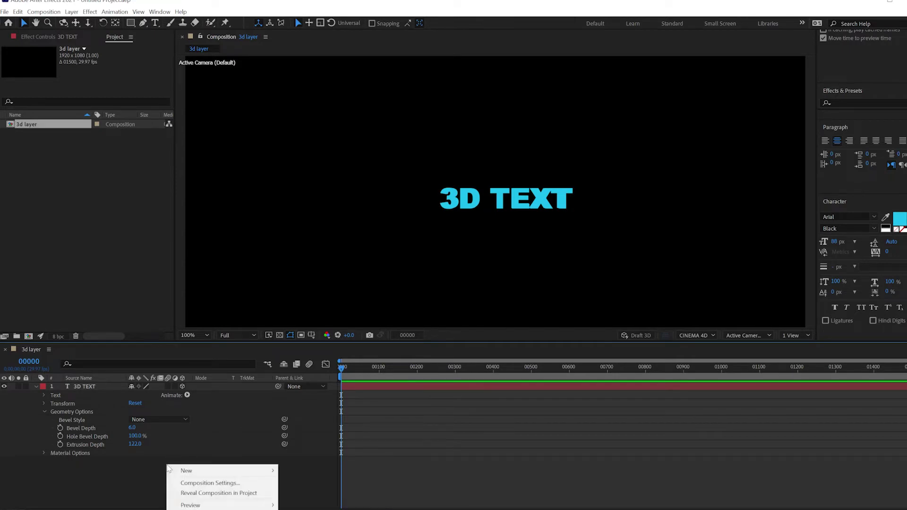
{"action": "left_click", "coordinate": [184, 431]}
{"action": "left_click", "coordinate": [72, 12]}
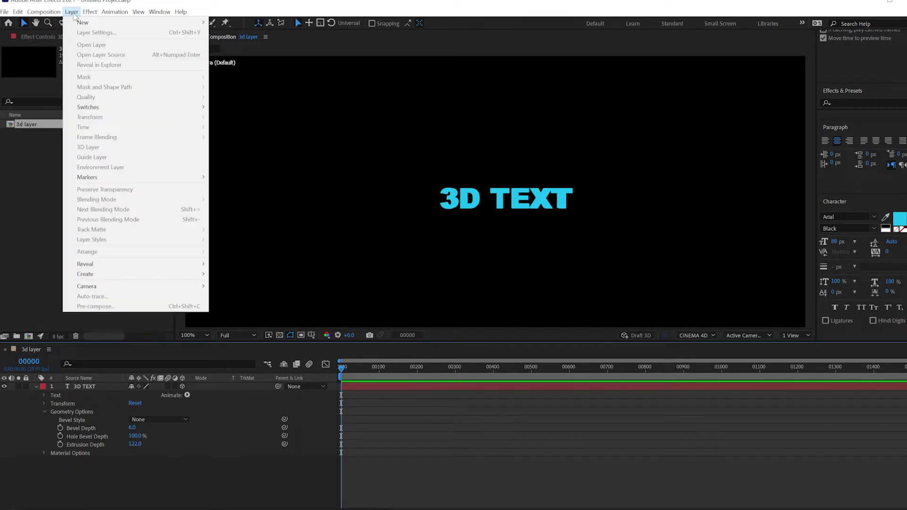
{"action": "mouse_move", "coordinate": [86, 24]}
{"action": "left_click", "coordinate": [240, 53]}
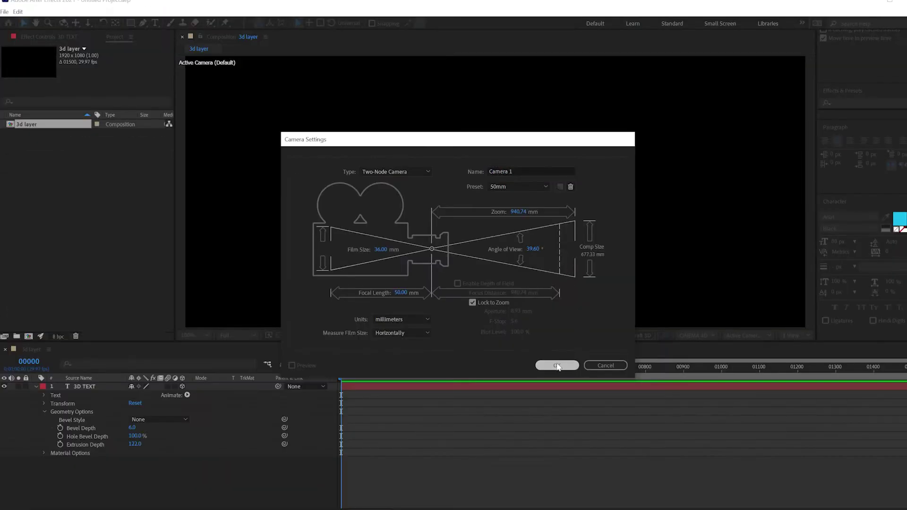
{"action": "left_click", "coordinate": [557, 367]}
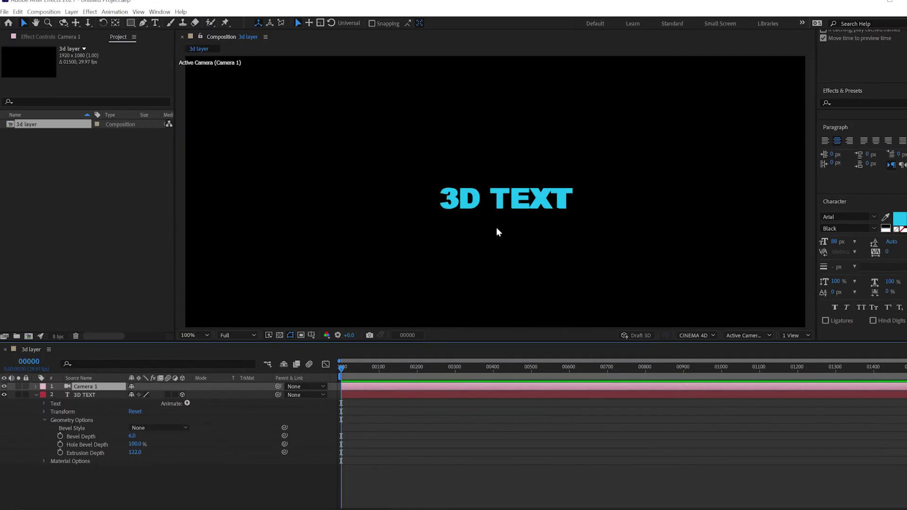
- Orbit Camera 1 to show the extruded 3D TEXT at an angle, then collapse its properties
{"action": "key", "text": "c"}
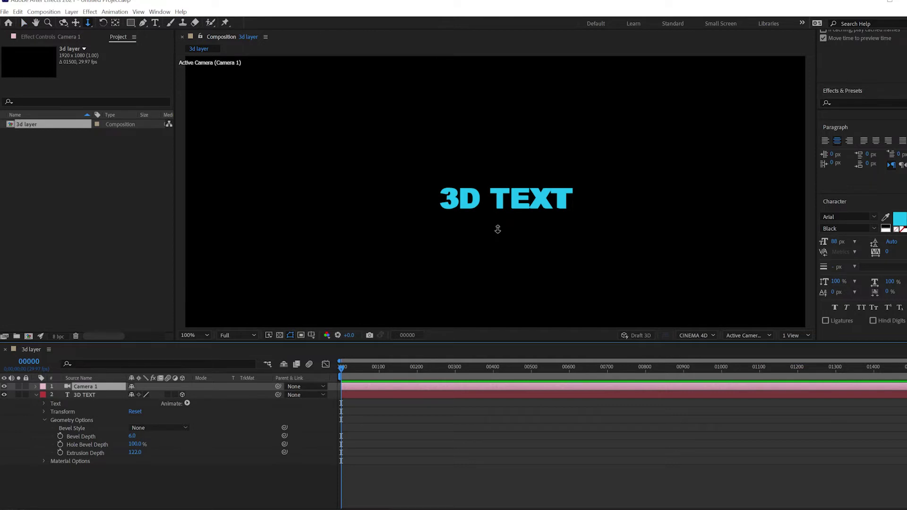
{"action": "key", "text": "c"}
{"action": "key", "text": "c"}
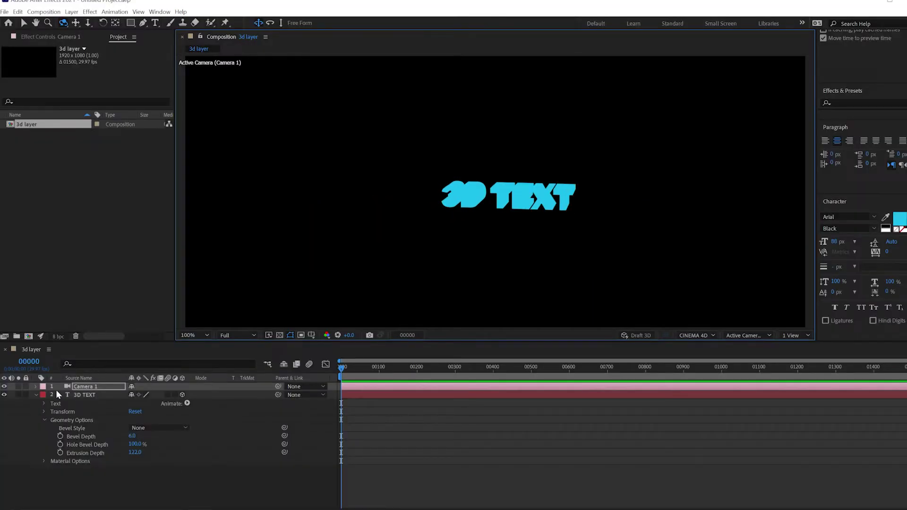
{"action": "left_click", "coordinate": [35, 395]}
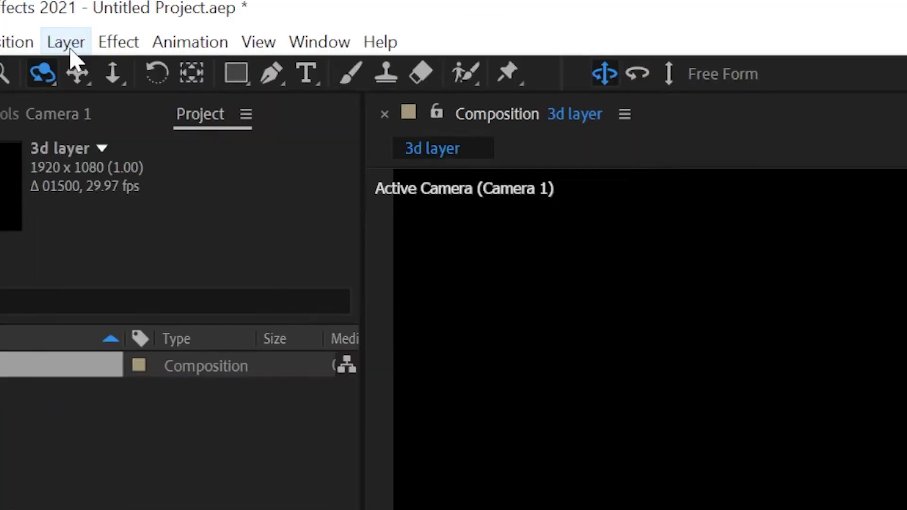
- Create Point Light 1 from the timeline's New > Light, keeping the Point light type
{"action": "left_click", "coordinate": [72, 11]}
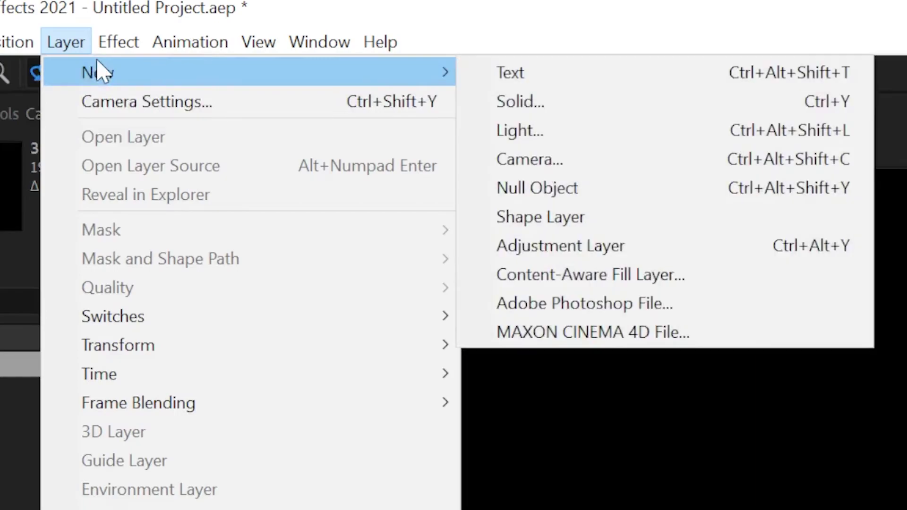
{"action": "key", "text": "Escape"}
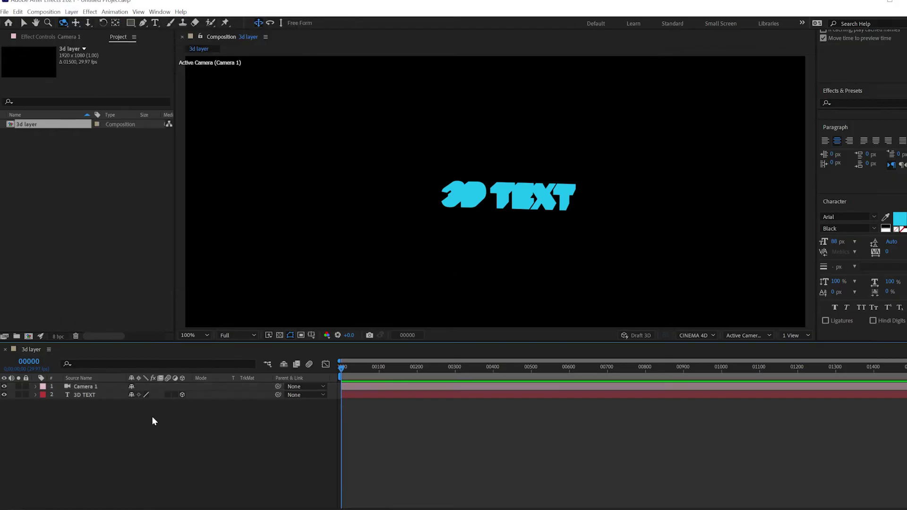
{"action": "right_click", "coordinate": [152, 416]}
{"action": "mouse_move", "coordinate": [174, 423]}
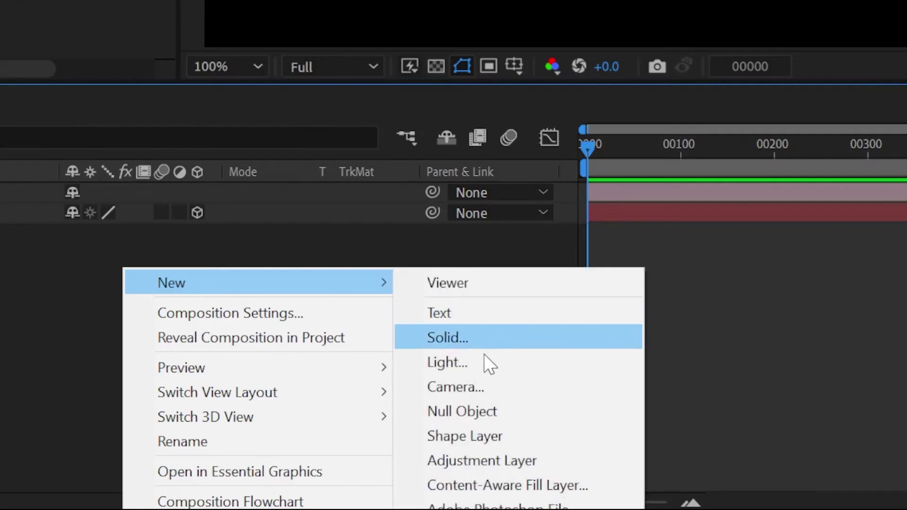
{"action": "left_click", "coordinate": [472, 362]}
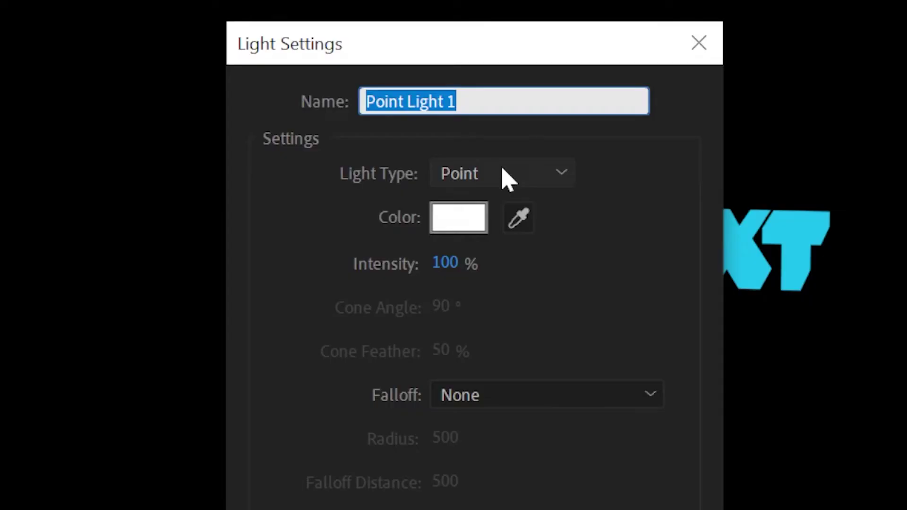
{"action": "left_click", "coordinate": [467, 170]}
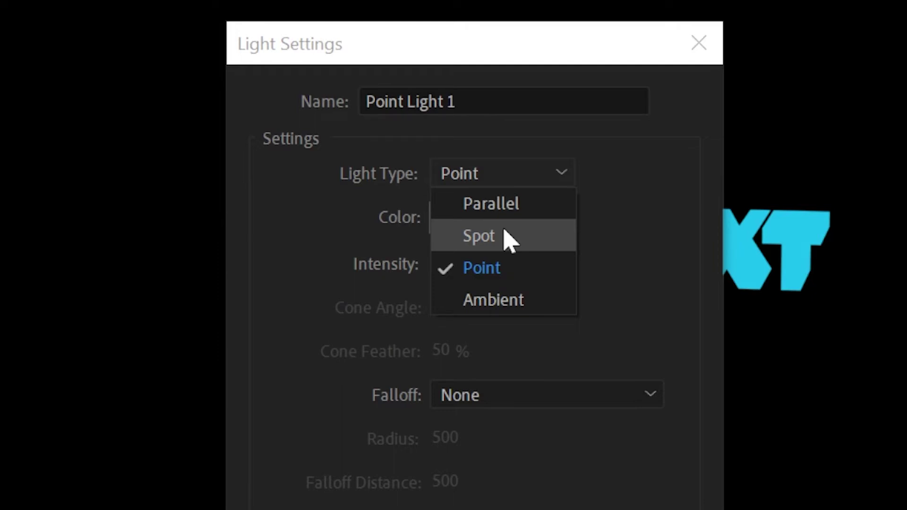
{"action": "left_click", "coordinate": [486, 270]}
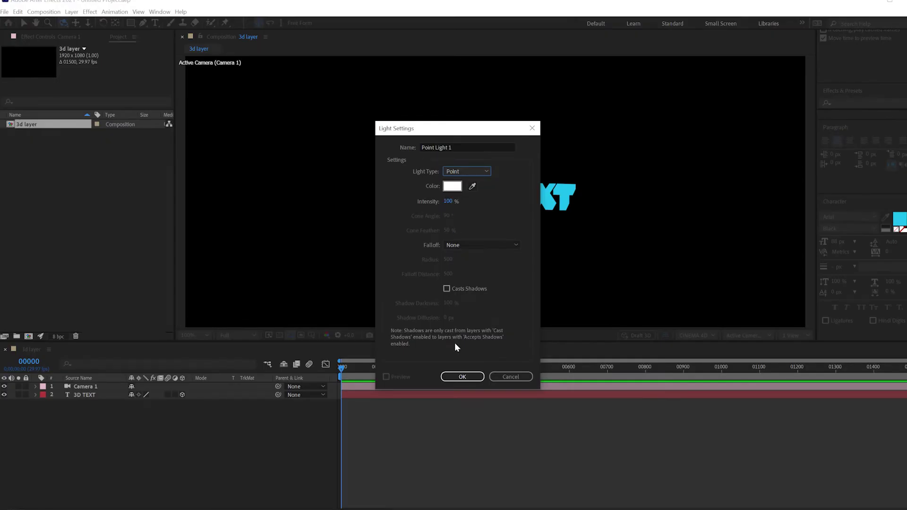
{"action": "left_click", "coordinate": [463, 377]}
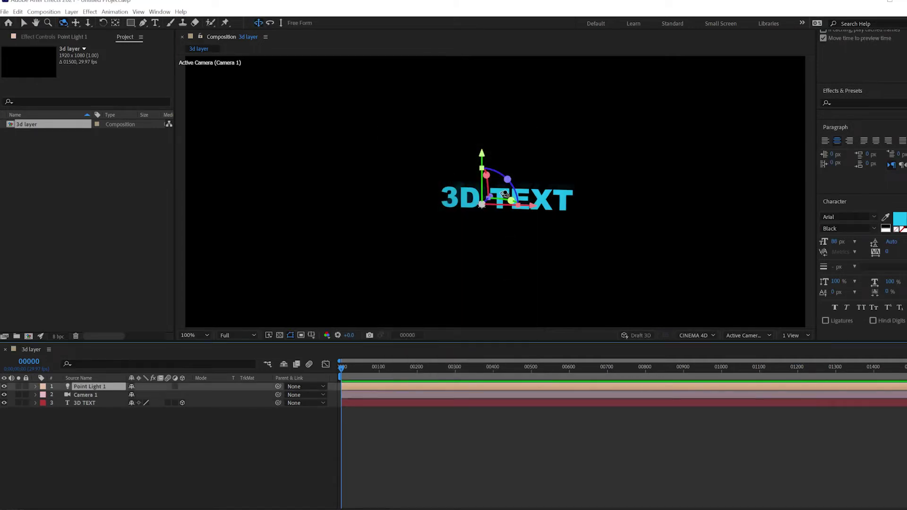
- Zoom to 200%, raise Point Light 1 along its Y axis, and dolly the camera back
{"action": "key", "text": "period"}
{"action": "key", "text": "period"}
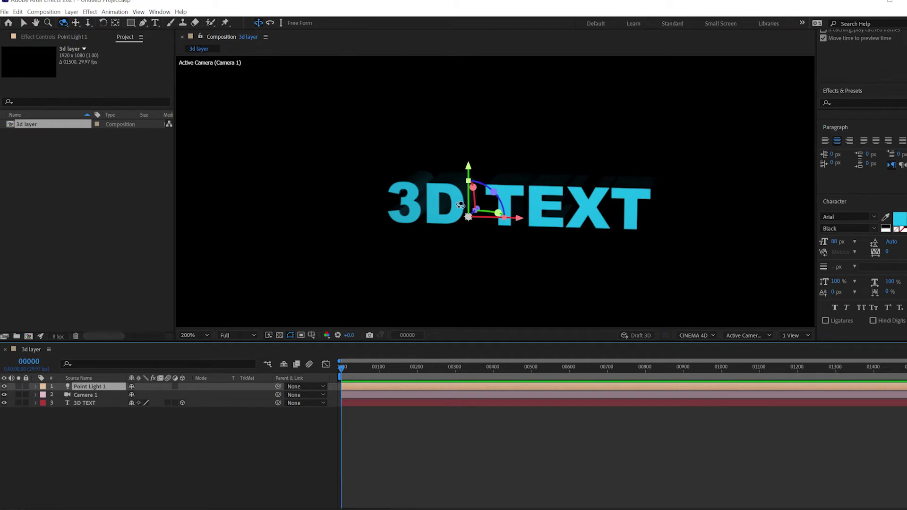
{"action": "left_click", "coordinate": [24, 23]}
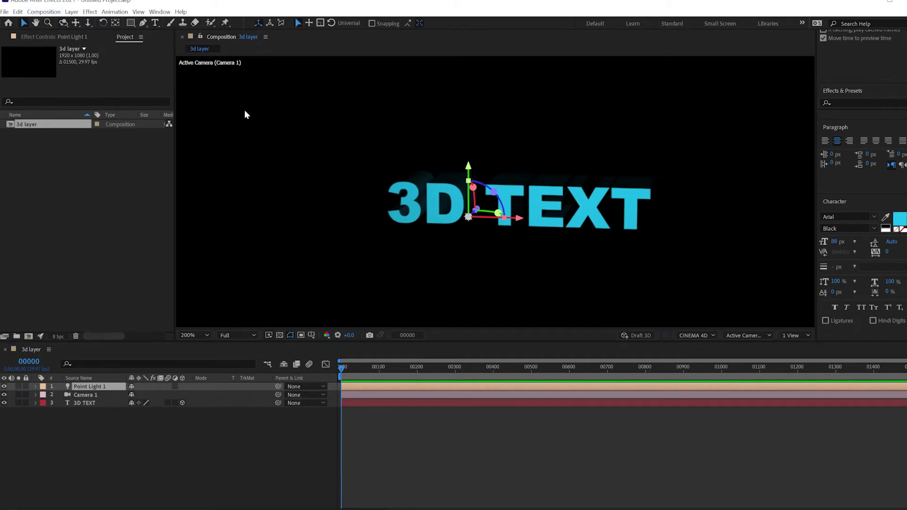
{"action": "left_click_drag", "start_coordinate": [468, 166], "coordinate": [469, 83]}
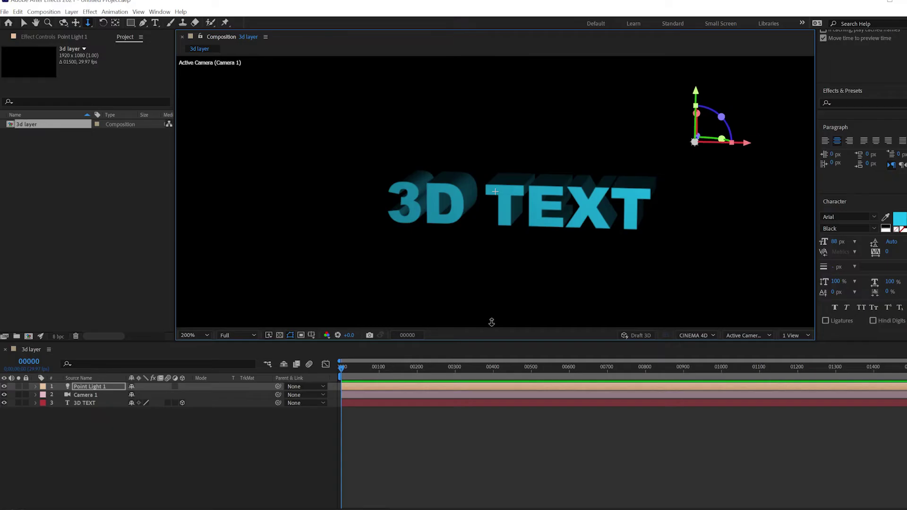
{"action": "left_click_drag", "start_coordinate": [491, 322], "coordinate": [459, 497]}
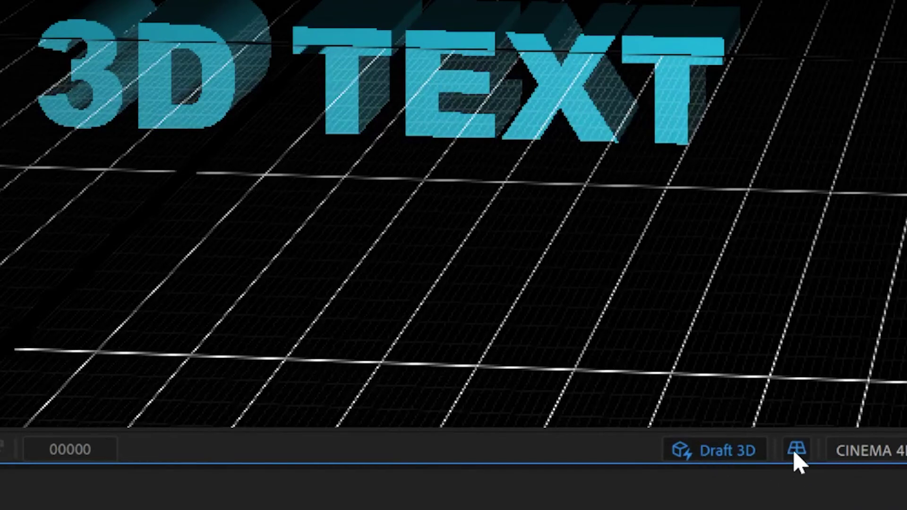
- Keep the ground grid visible and dolly and orbit Camera 1 to look down on the 3D TEXT
{"action": "left_click", "coordinate": [796, 452]}
{"action": "left_click", "coordinate": [796, 453]}
{"action": "left_click", "coordinate": [796, 453]}
{"action": "left_click", "coordinate": [796, 452]}
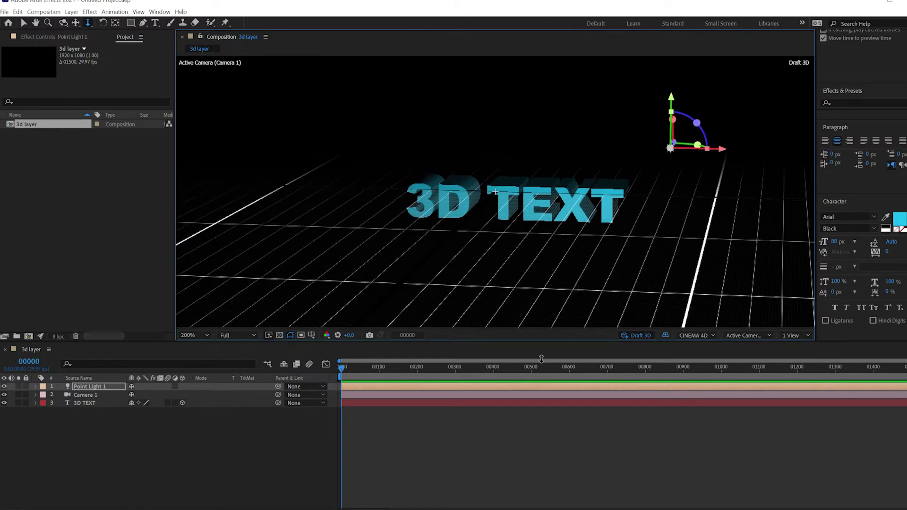
{"action": "left_click_drag", "start_coordinate": [470, 157], "coordinate": [511, 87]}
{"action": "left_click_drag", "start_coordinate": [564, 206], "coordinate": [544, 251]}
{"action": "key", "text": "c"}
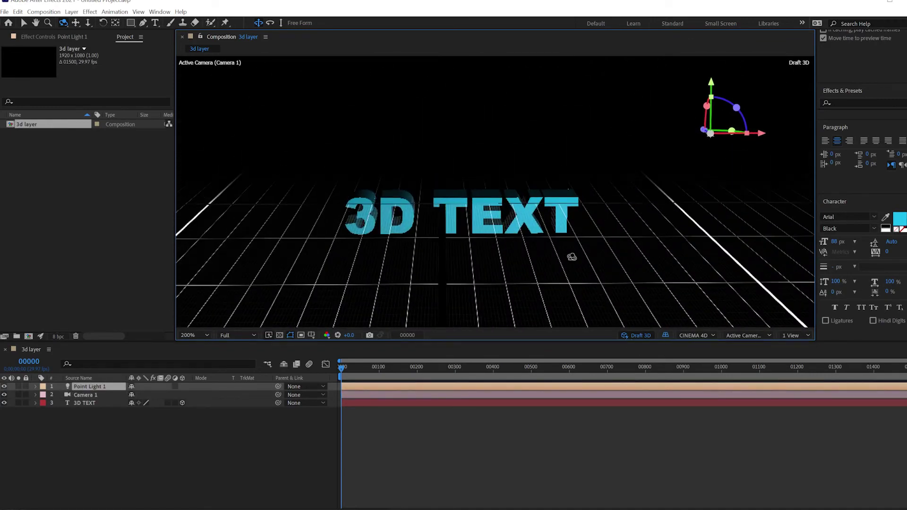
{"action": "left_click_drag", "start_coordinate": [571, 257], "coordinate": [625, 269]}
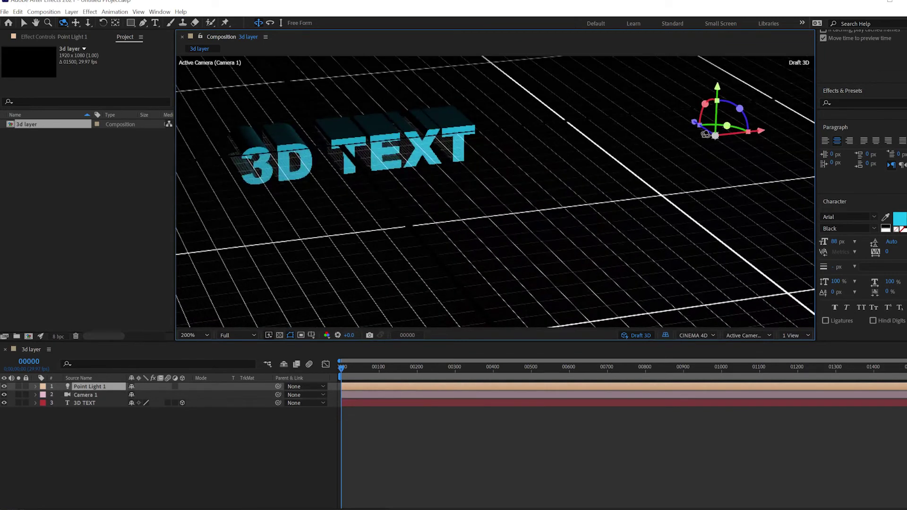
{"action": "left_click", "coordinate": [88, 379]}
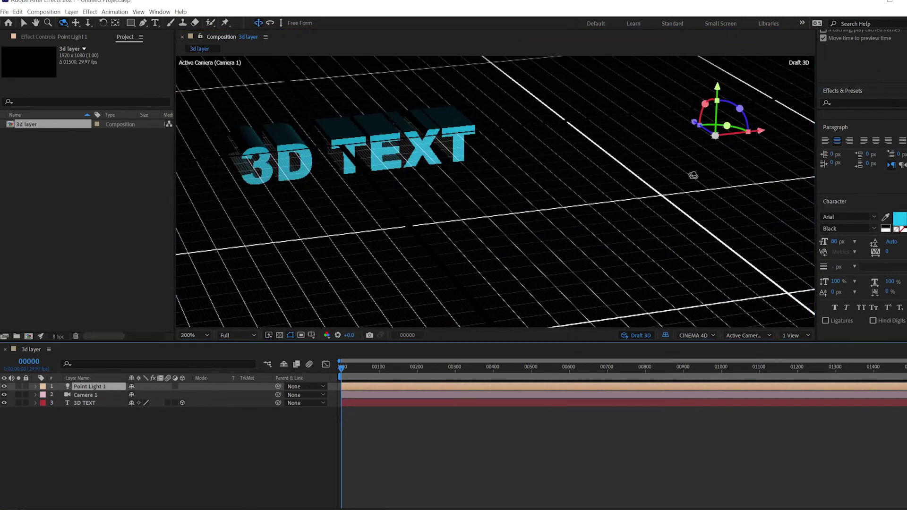
- Move Point Light 1 along its Z axis, then left so it sits above the 3D TEXT
{"action": "key", "text": "v"}
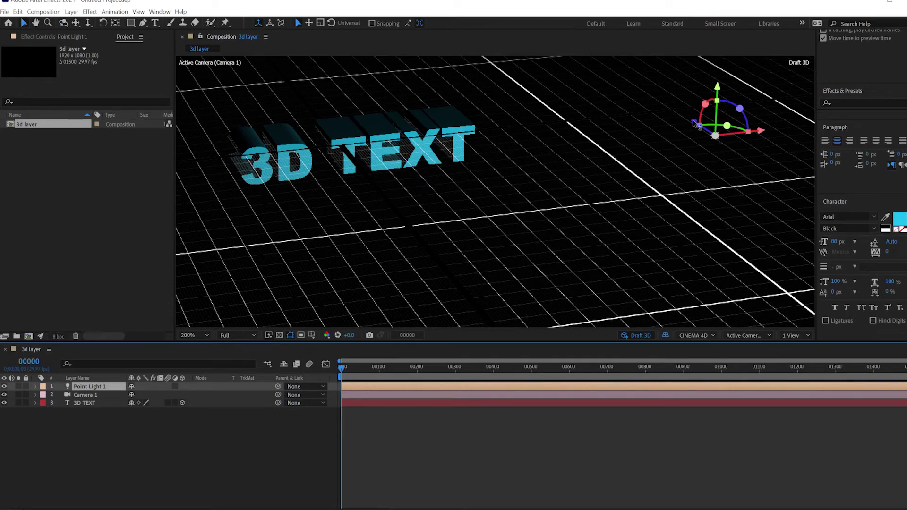
{"action": "left_click_drag", "start_coordinate": [696, 124], "coordinate": [572, 71]}
{"action": "left_click_drag", "start_coordinate": [682, 85], "coordinate": [341, 125]}
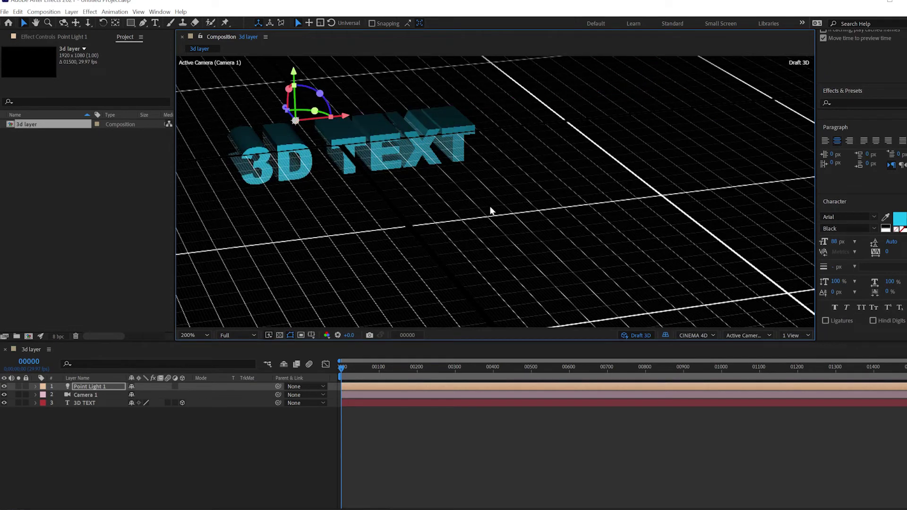
- Orbit the camera back toward a near-frontal view and select all three comp layers
{"action": "key", "text": "c"}
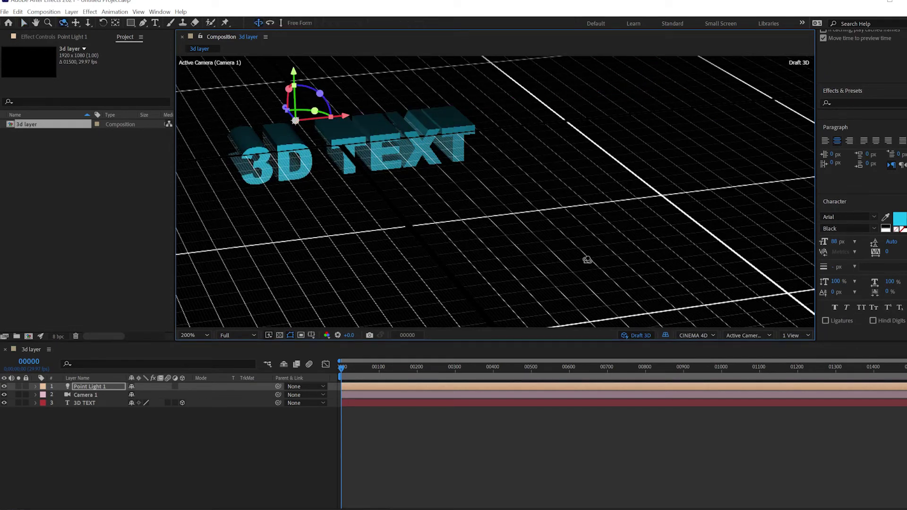
{"action": "left_click_drag", "start_coordinate": [587, 260], "coordinate": [524, 237]}
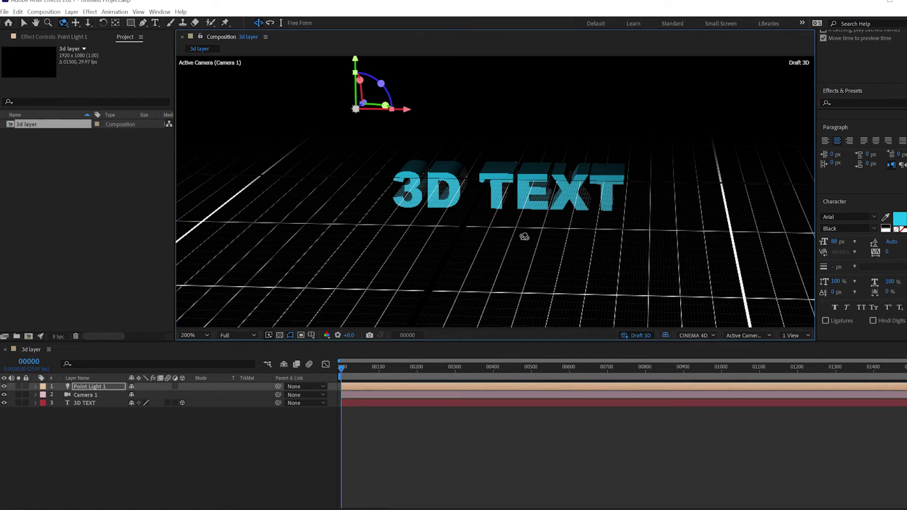
{"action": "left_click", "coordinate": [91, 404], "text": "shift"}
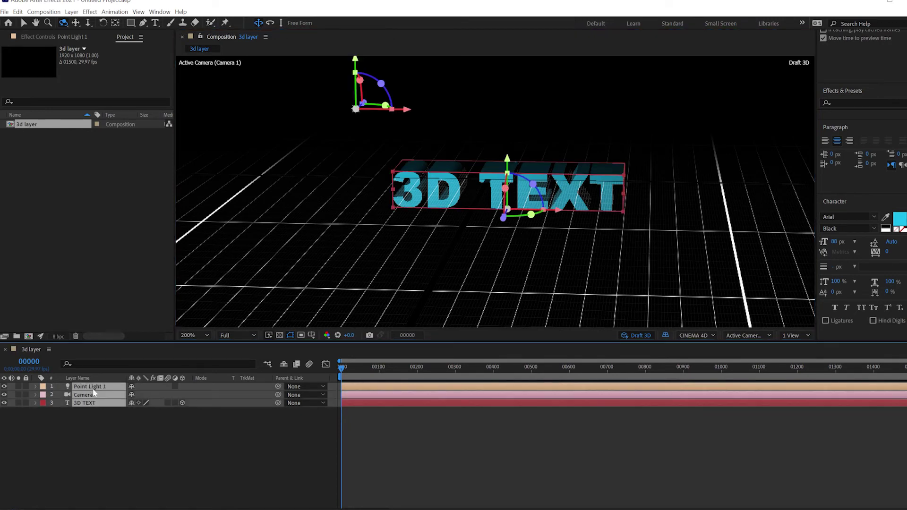
- Create a new 1920×1080, 29.97 fps composition named 'final comp'
{"action": "left_click", "coordinate": [75, 255]}
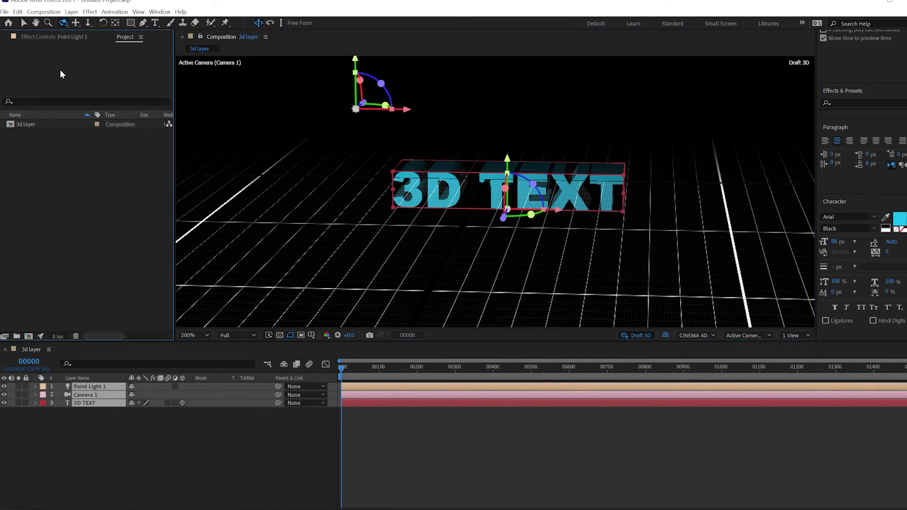
{"action": "left_click", "coordinate": [43, 12]}
{"action": "left_click", "coordinate": [60, 23]}
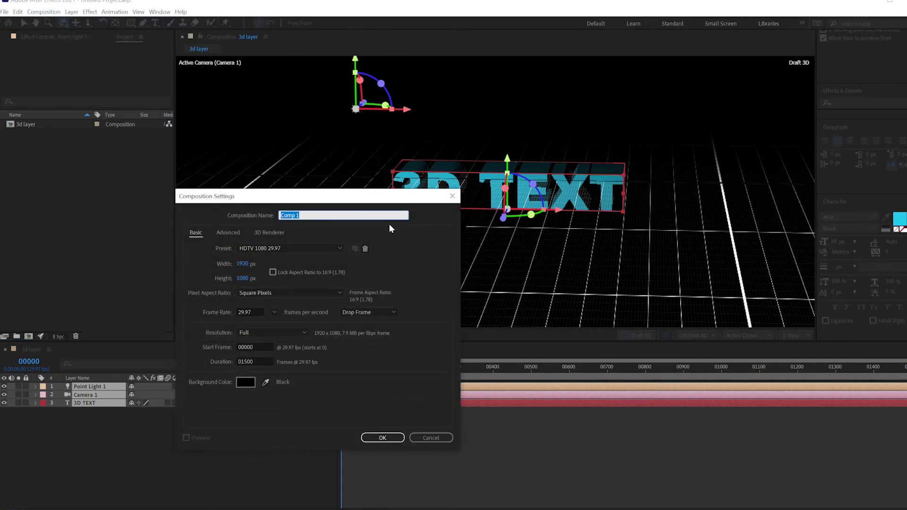
{"action": "type", "text": "final comp"}
{"action": "key", "text": "Return"}
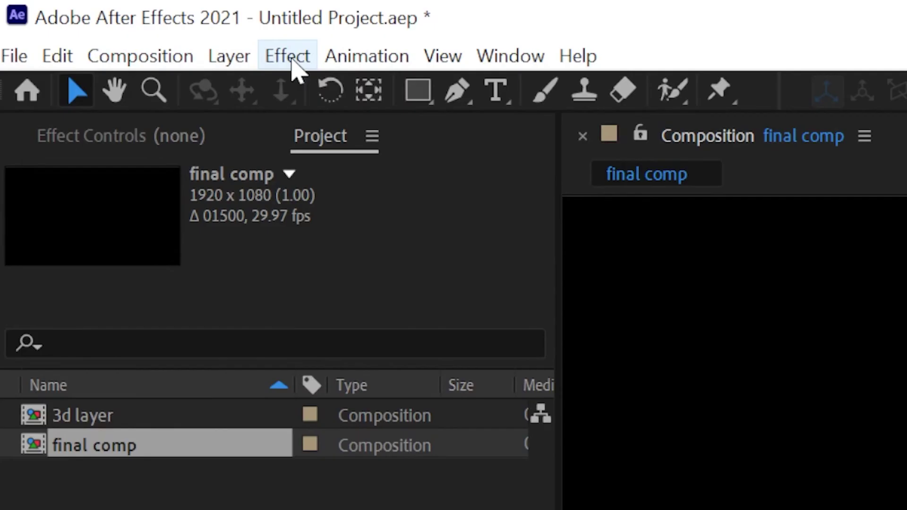
{"action": "left_click", "coordinate": [182, 59]}
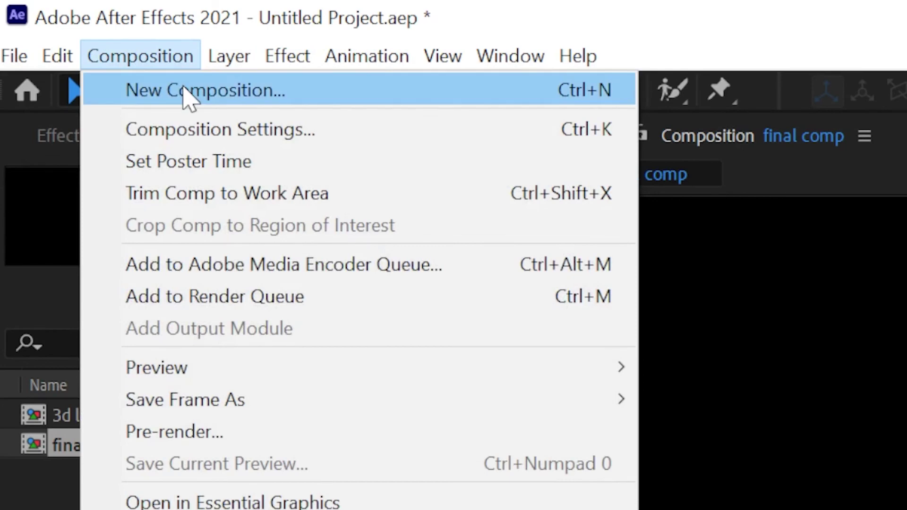
- In final comp's Composition Settings, change the 3D renderer from CINEMA 4D to Classic 3D
{"action": "left_click", "coordinate": [189, 131]}
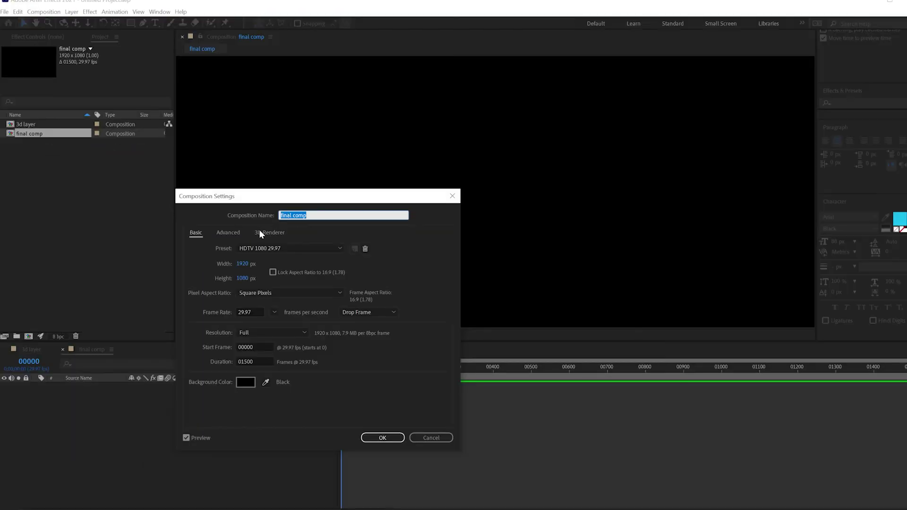
{"action": "left_click", "coordinate": [267, 233]}
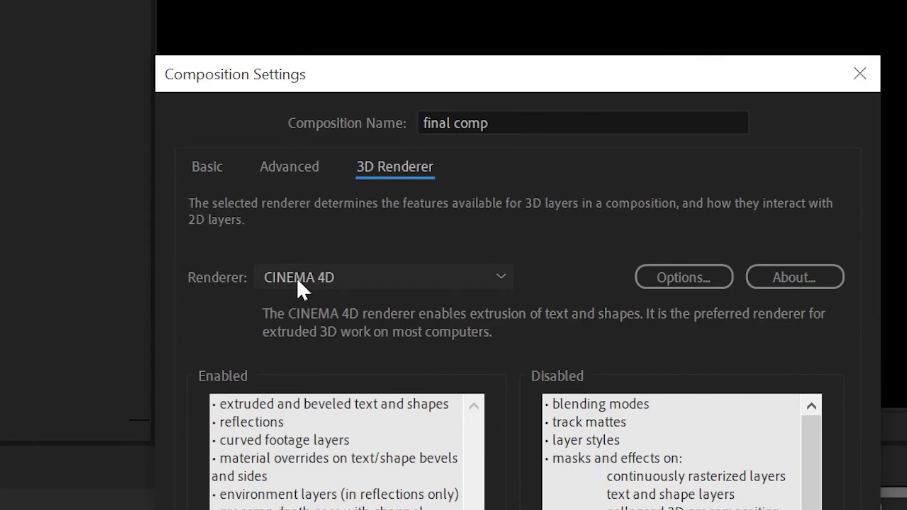
{"action": "left_click", "coordinate": [231, 278]}
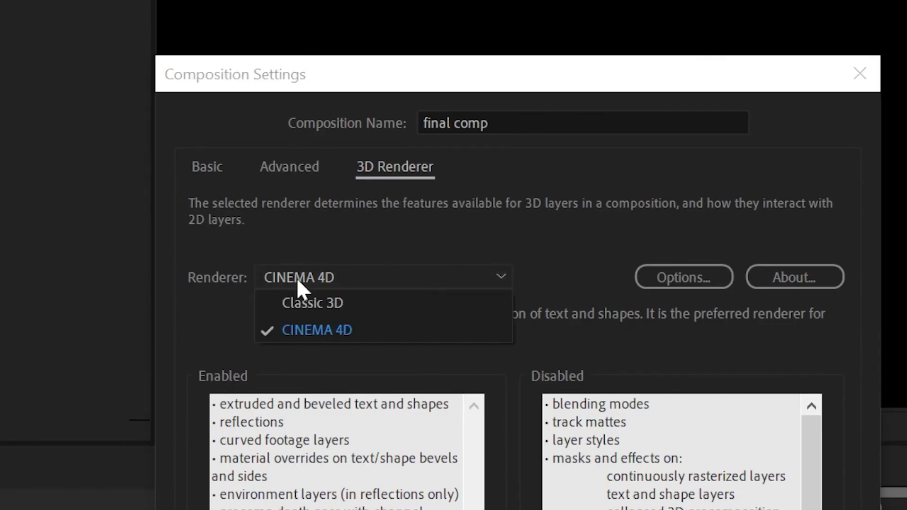
{"action": "left_click", "coordinate": [362, 310]}
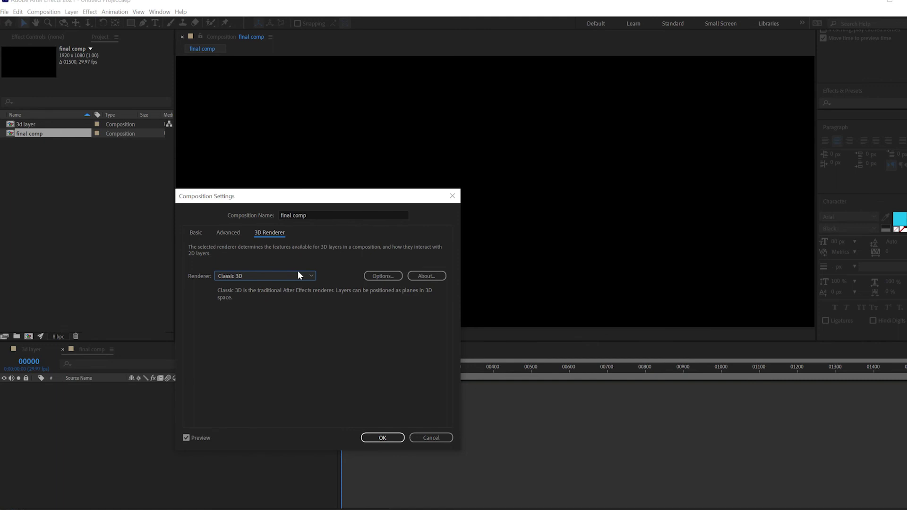
{"action": "left_click", "coordinate": [373, 439]}
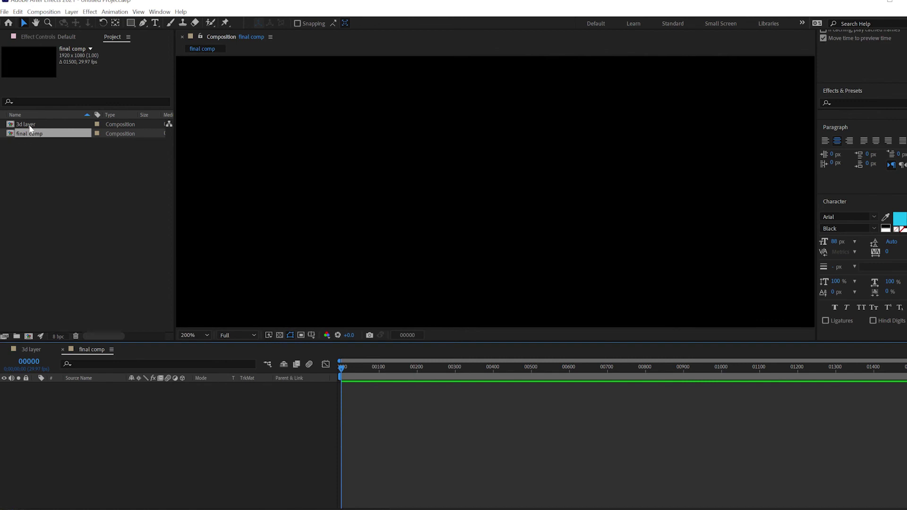
{"action": "left_click", "coordinate": [30, 125]}
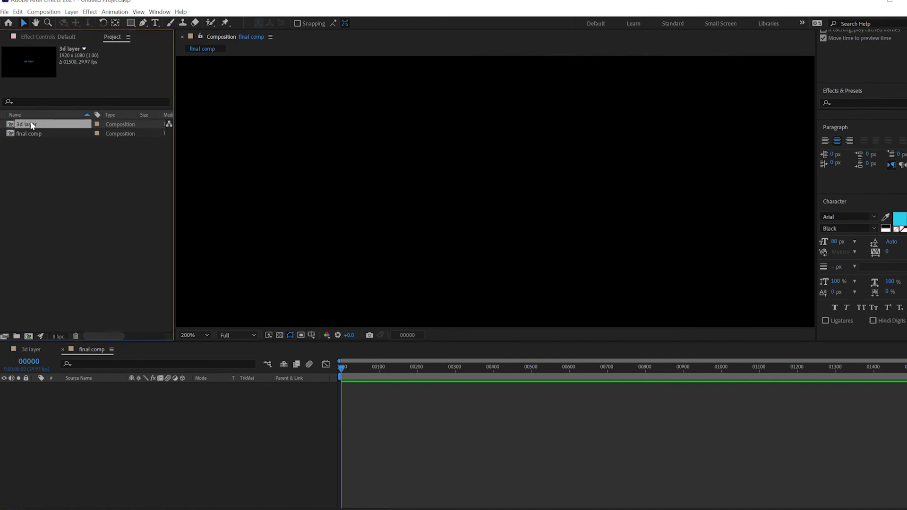
- Drag the '3d layer' composition from the Project panel into the final comp timeline
{"action": "left_click_drag", "start_coordinate": [29, 122], "coordinate": [44, 413]}
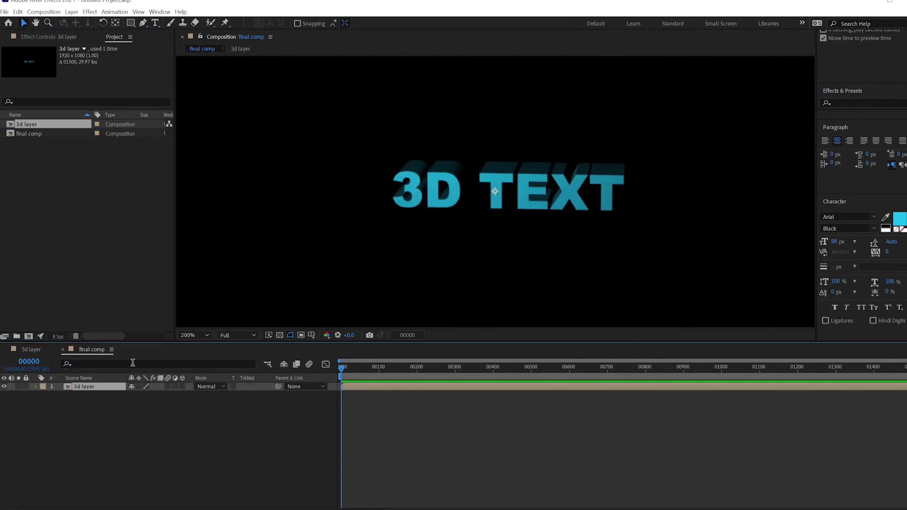